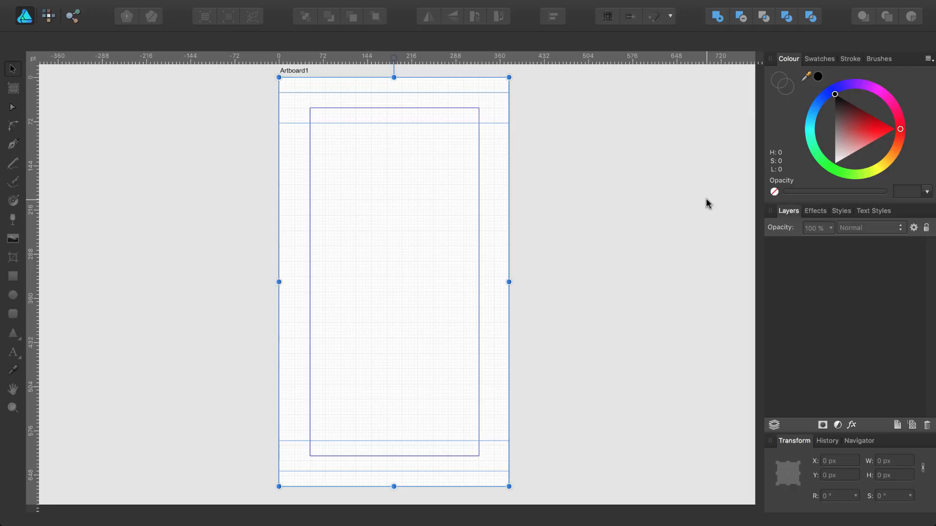
# Create a new document with an artboard from the iPhone 6 (Retina) page preset
pyautogui.press('super+n')
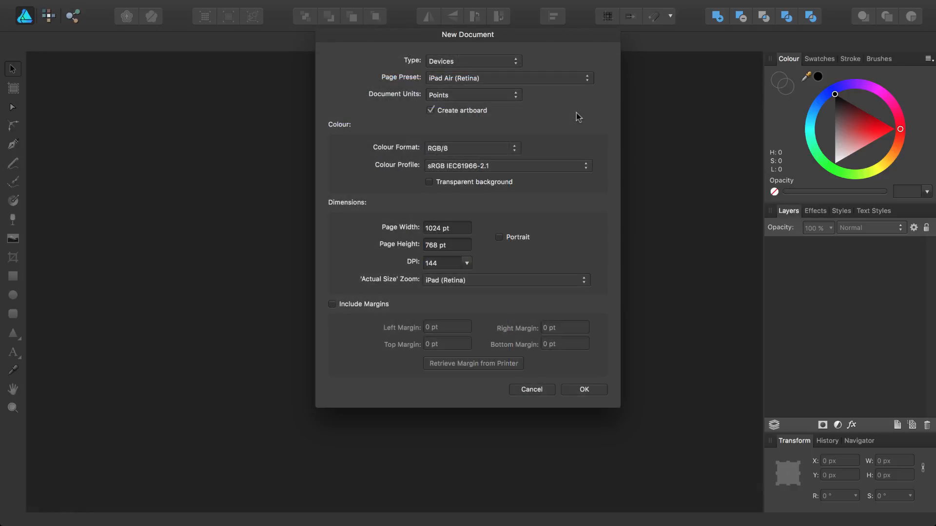
pyautogui.click(493, 84)
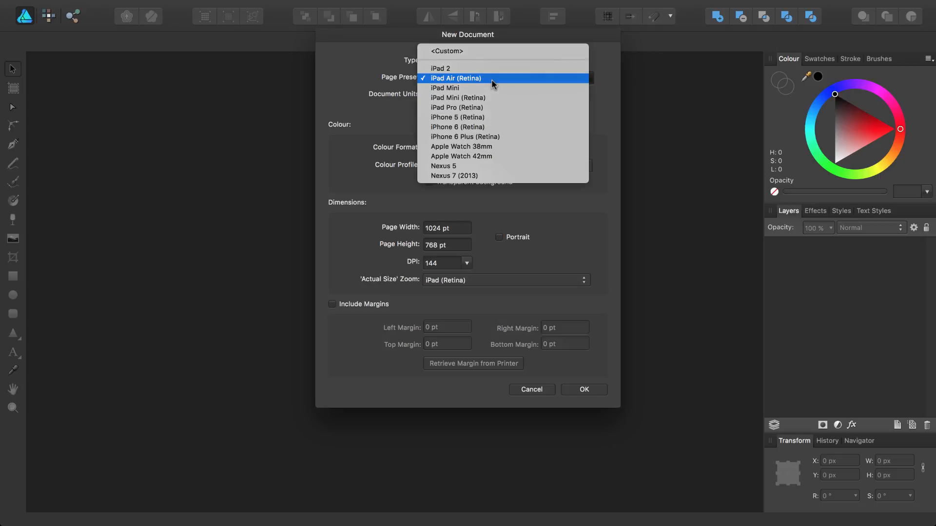
pyautogui.click(478, 129)
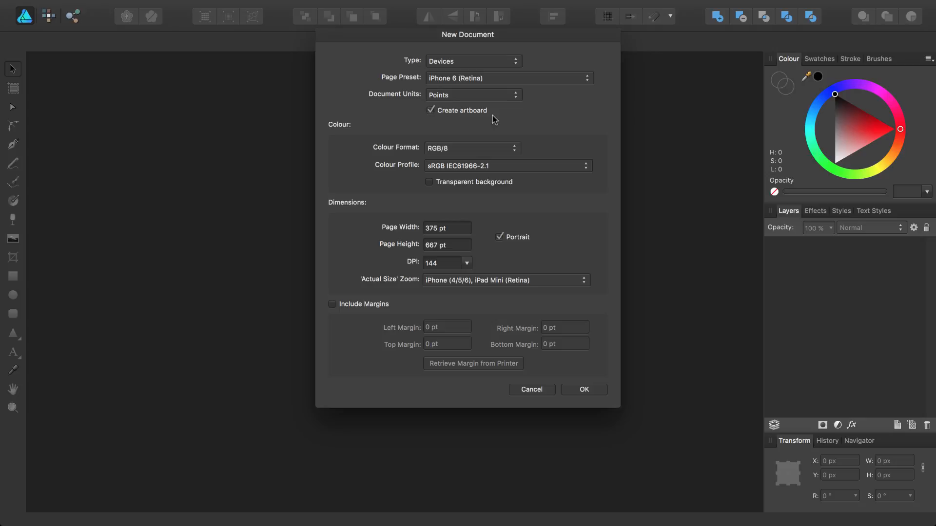
pyautogui.click(596, 392)
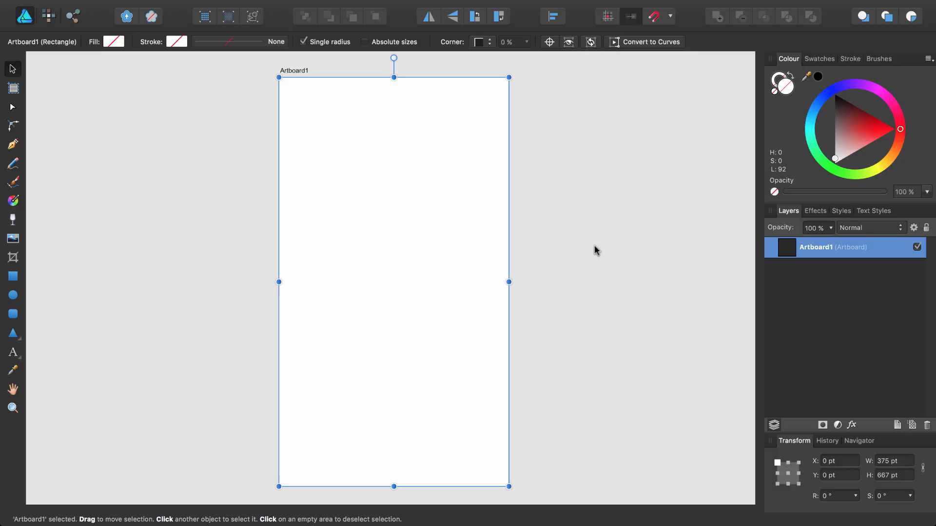
# Include margins in the document setup and set the left, top, right and bottom margins to 50 pt
pyautogui.press('super+shift+p')
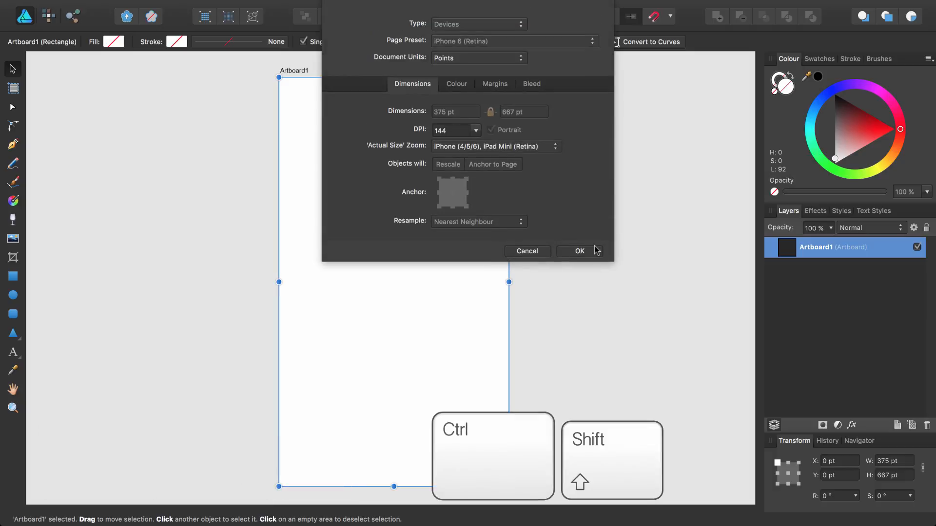
pyautogui.hotkey('ctrl', 'shift', 'p')
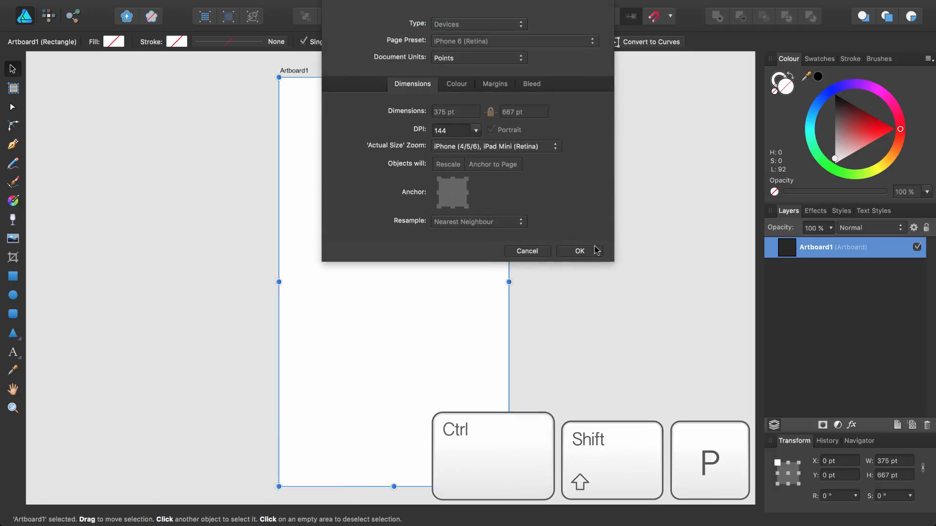
pyautogui.click(498, 83)
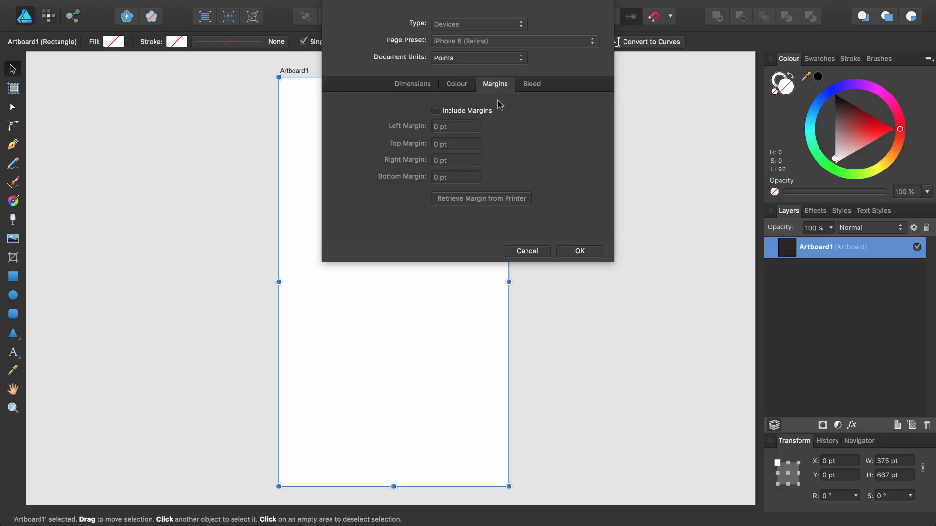
pyautogui.click(437, 113)
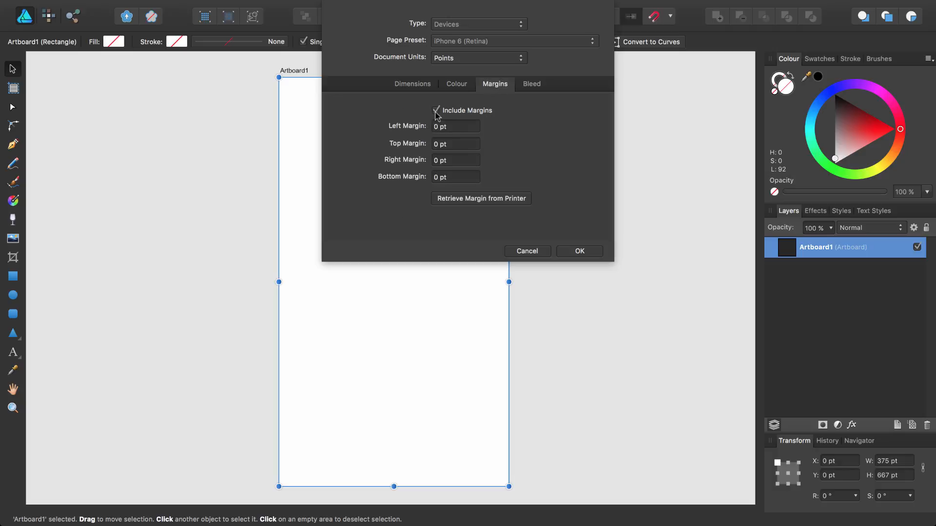
pyautogui.click(446, 126)
pyautogui.write('50')
pyautogui.press('Tab')
pyautogui.write('50')
pyautogui.press('Tab')
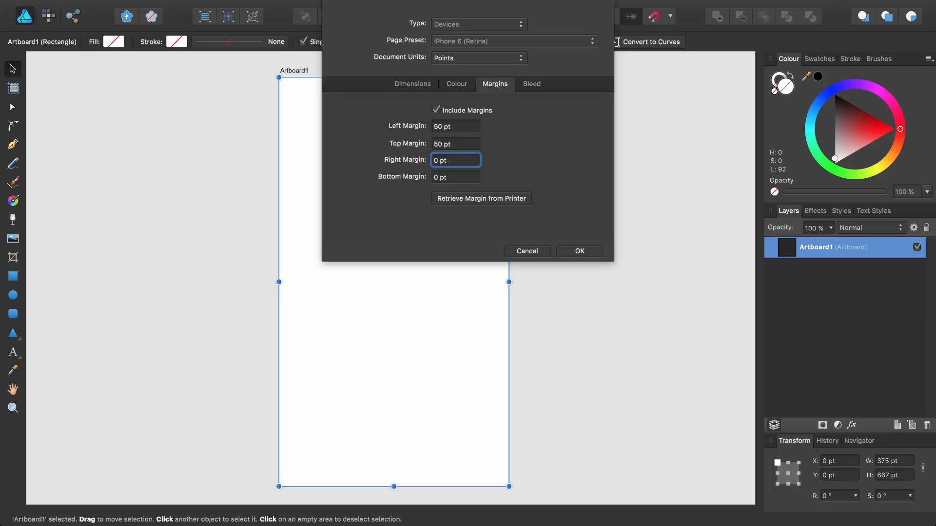
pyautogui.write('50')
pyautogui.press('Tab')
pyautogui.write('50')
pyautogui.press('Tab')
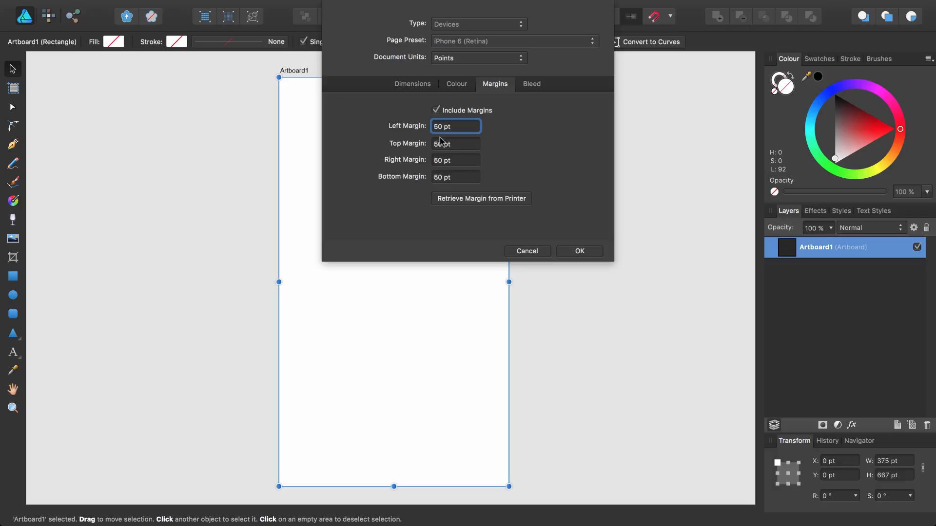
pyautogui.click(580, 251)
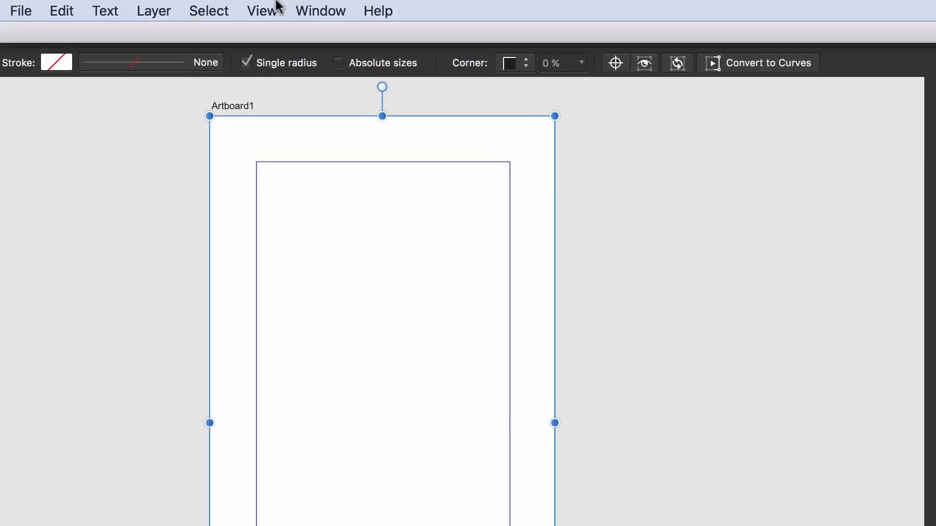
# Show the rulers and place two horizontal guides near the artboard's upper edge, at about 26 pt and 75 pt
pyautogui.click(281, 10)
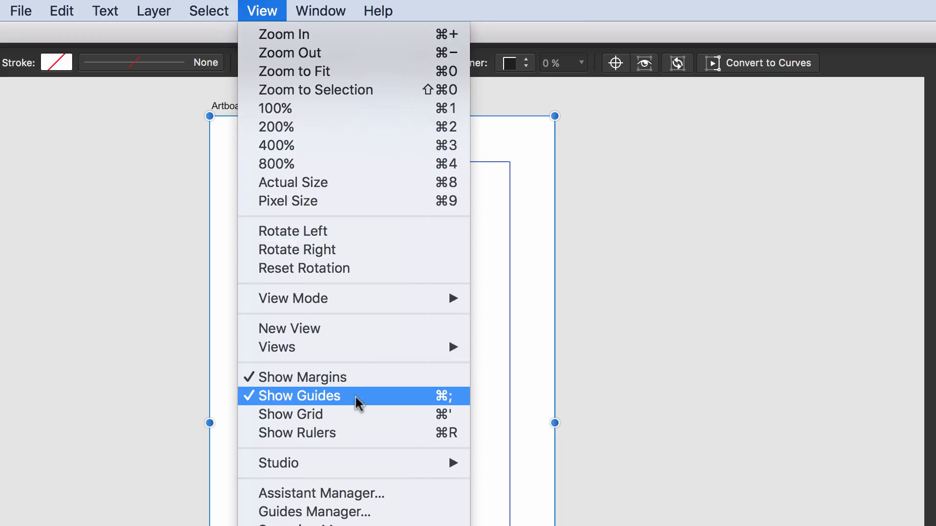
pyautogui.click(336, 435)
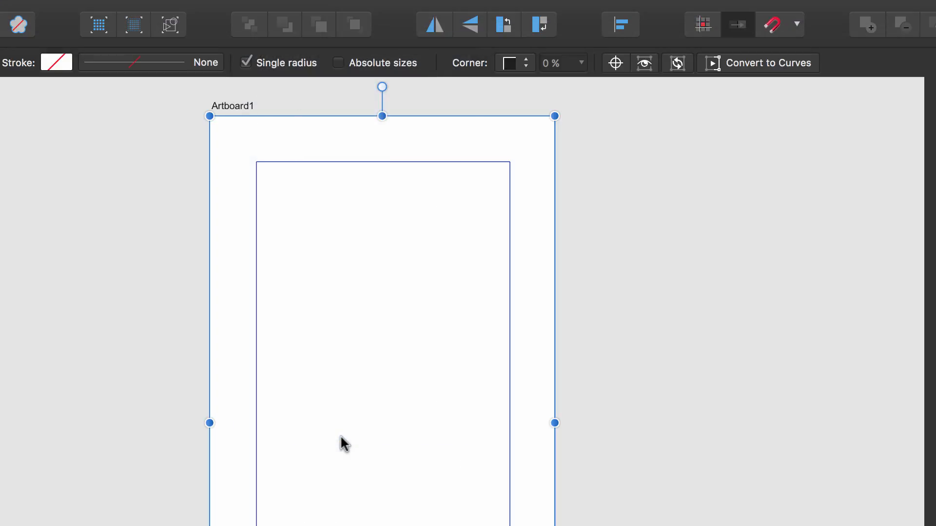
pyautogui.moveTo(350, 85); pyautogui.dragTo(352, 140)
pyautogui.moveTo(337, 88); pyautogui.dragTo(335, 184)
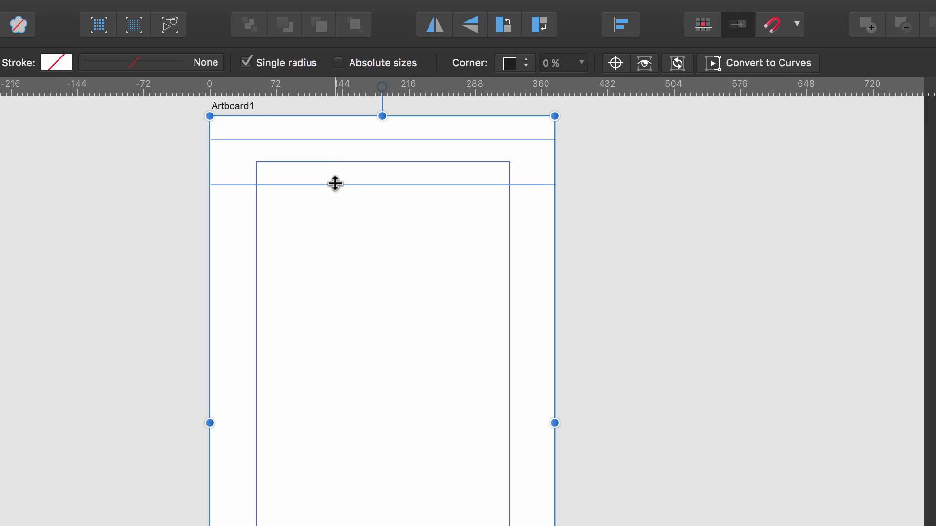
# Add two more horizontal guides in the Guides Manager and set the four guide positions to 25, 75, 592 and 642 pt
pyautogui.moveTo(324, 3)
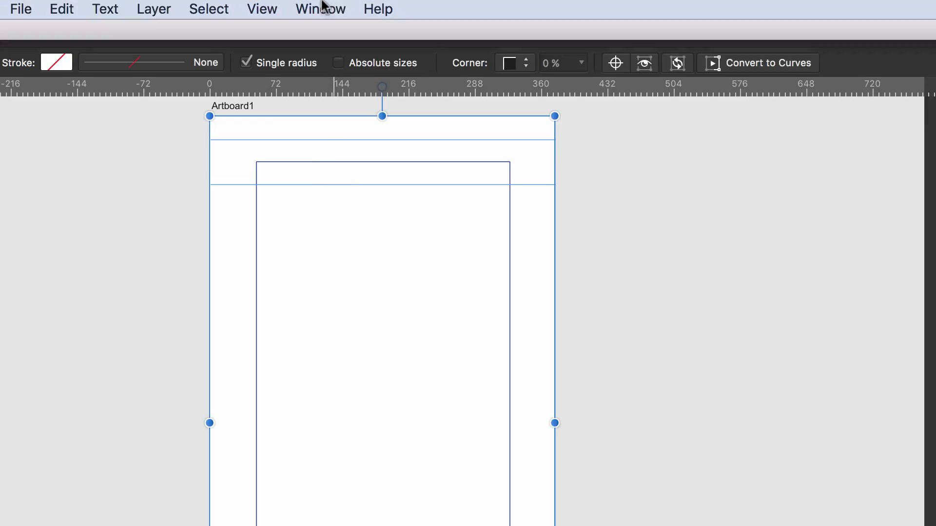
pyautogui.click(271, 14)
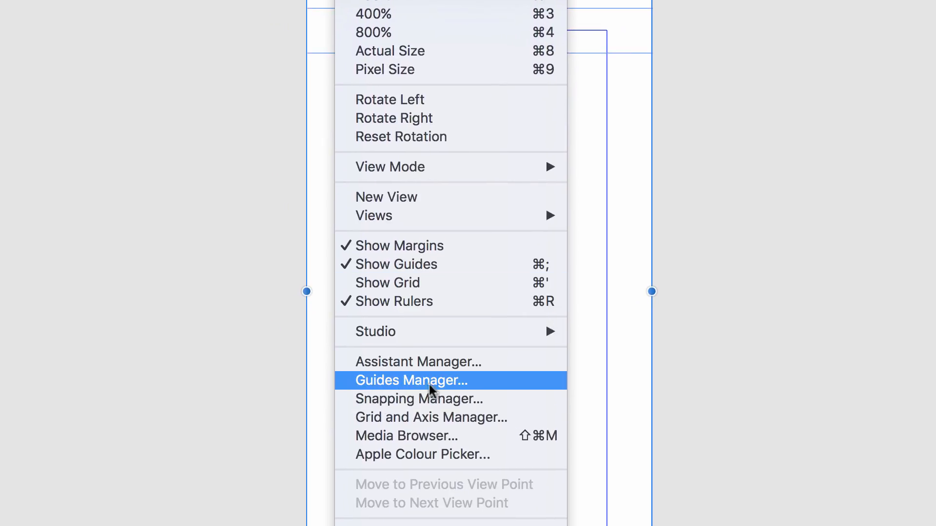
pyautogui.click(474, 383)
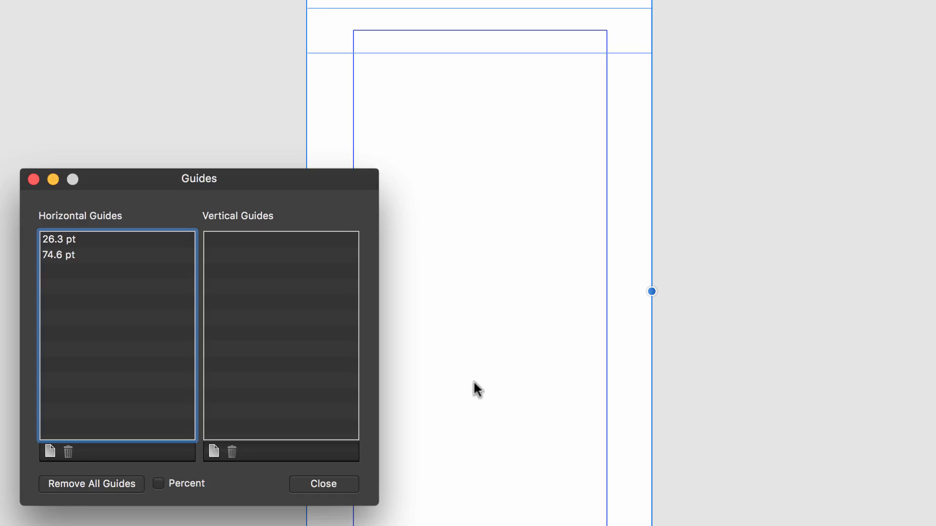
pyautogui.click(50, 451)
pyautogui.click(50, 451)
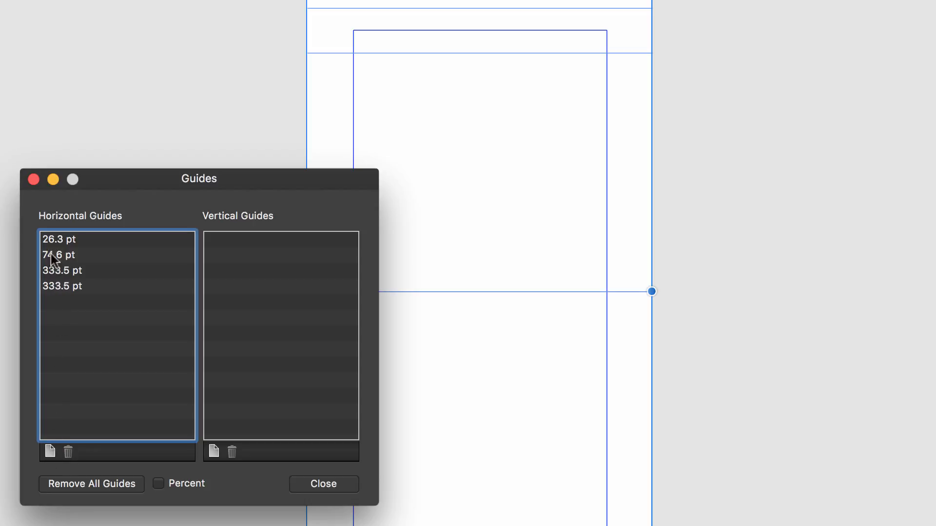
pyautogui.click(55, 241)
pyautogui.click(59, 241)
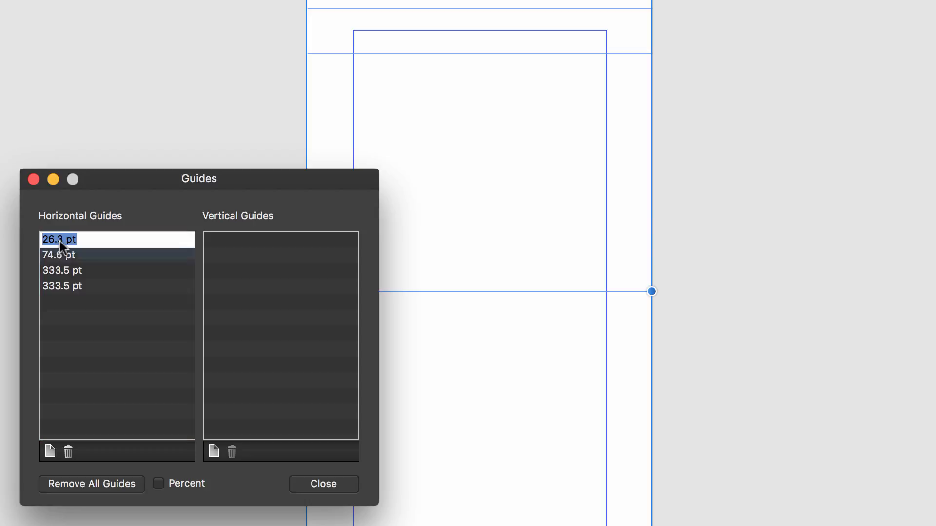
pyautogui.write('25')
pyautogui.press('Return')
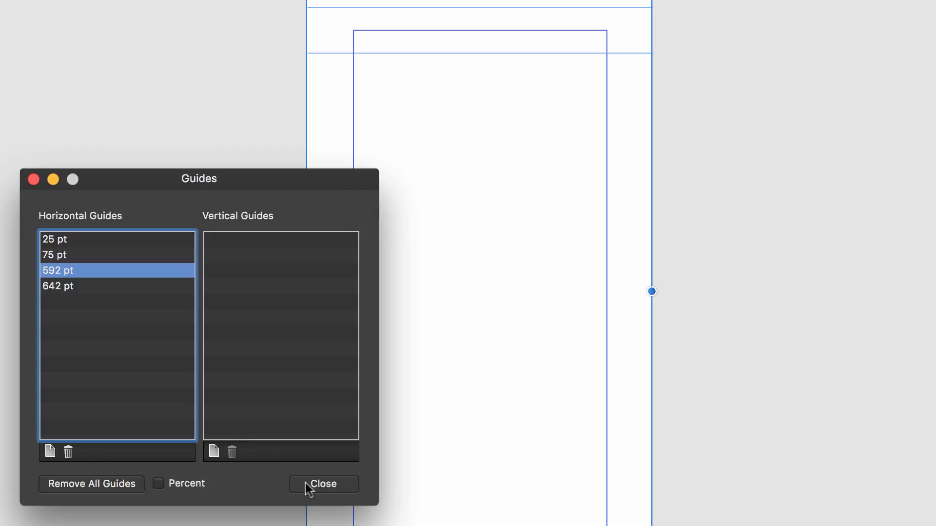
pyautogui.click(305, 483)
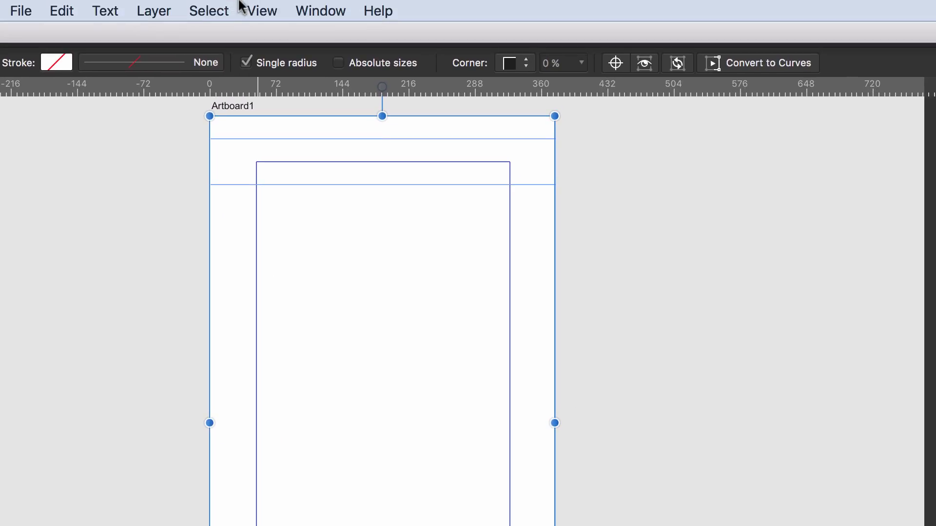
# Turn on the grid display in the Grid and Axis Manager
pyautogui.click(261, 11)
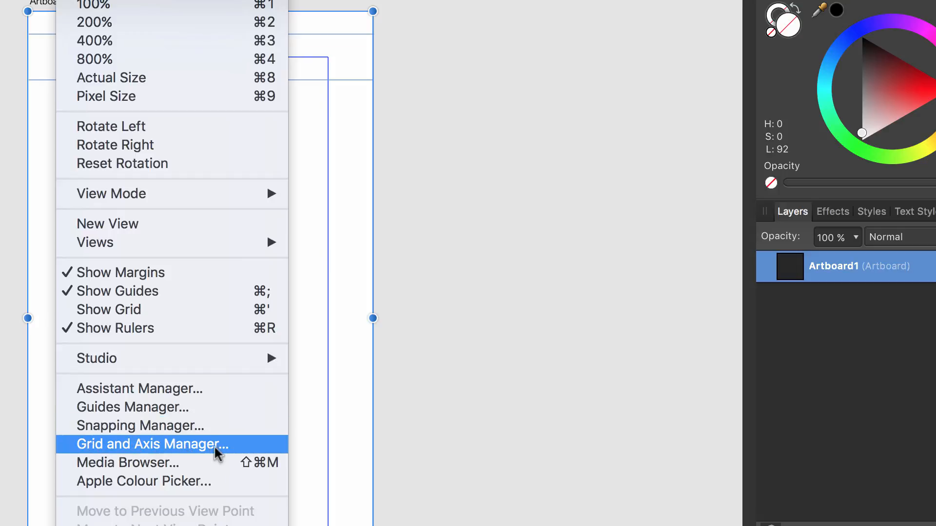
pyautogui.click(215, 446)
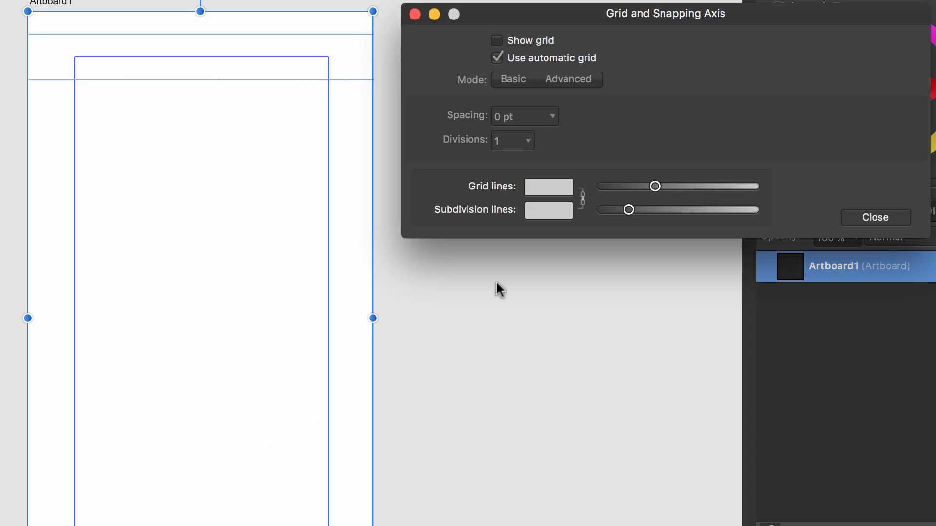
pyautogui.click(496, 41)
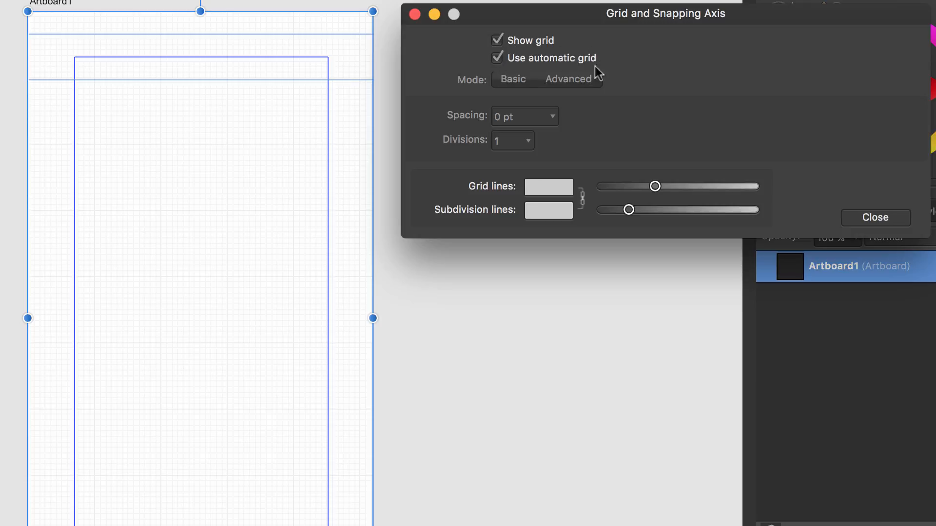
# Replace the automatic grid with a basic grid using 25 pt spacing and 5 divisions
pyautogui.click(498, 59)
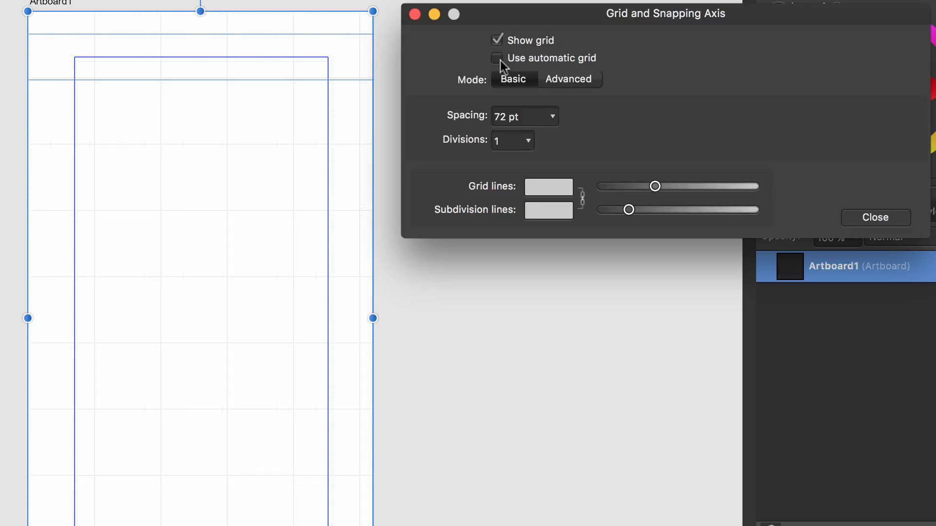
pyautogui.tripleClick(525, 121)
pyautogui.write('25')
pyautogui.press('Return')
pyautogui.doubleClick(505, 141)
pyautogui.write('5')
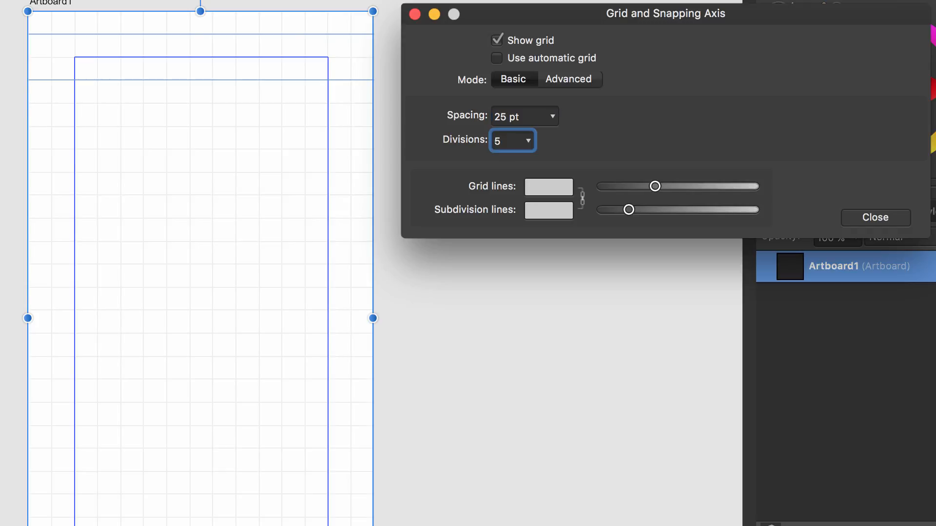
pyautogui.click(874, 217)
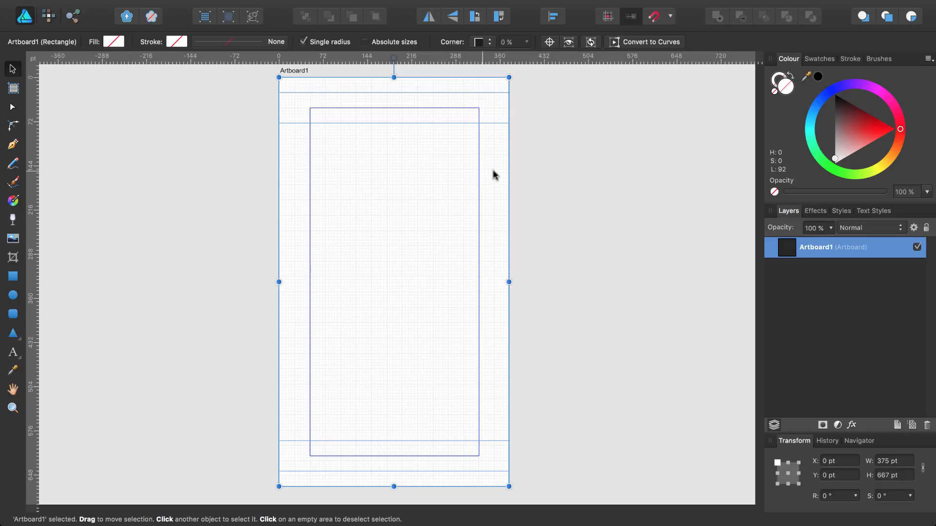
# Duplicate the artboard to the right of the original, and select each of the two in turn to compare their guides
pyautogui.moveTo(492, 174); pyautogui.dragTo(717, 176)
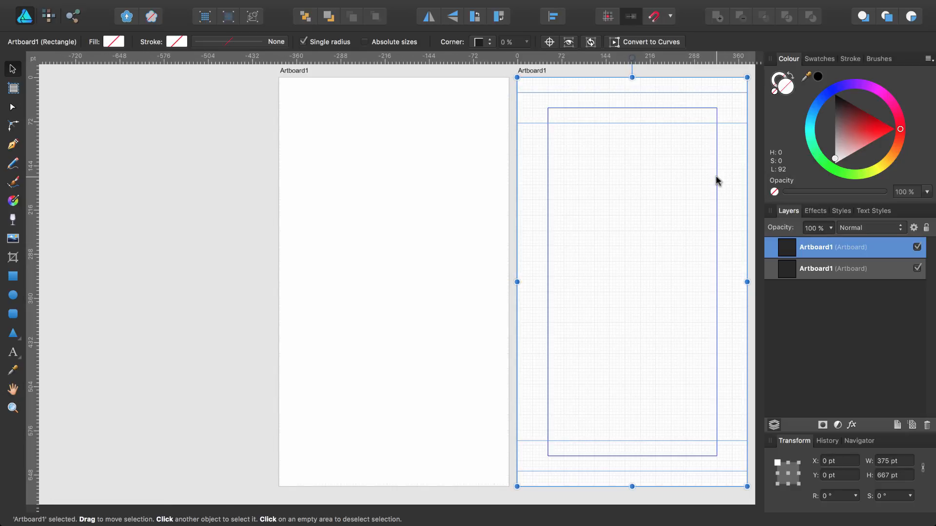
pyautogui.press('ctrl')
pyautogui.click(438, 168)
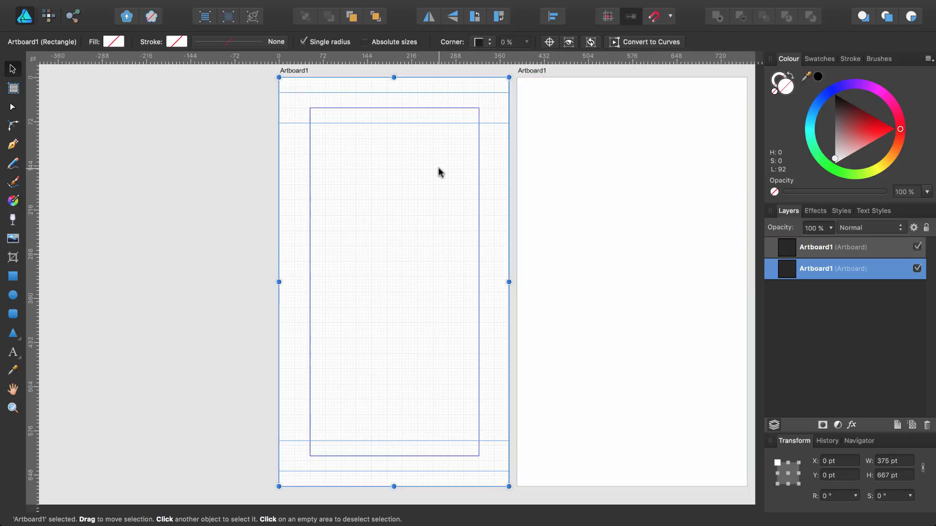
pyautogui.click(582, 171)
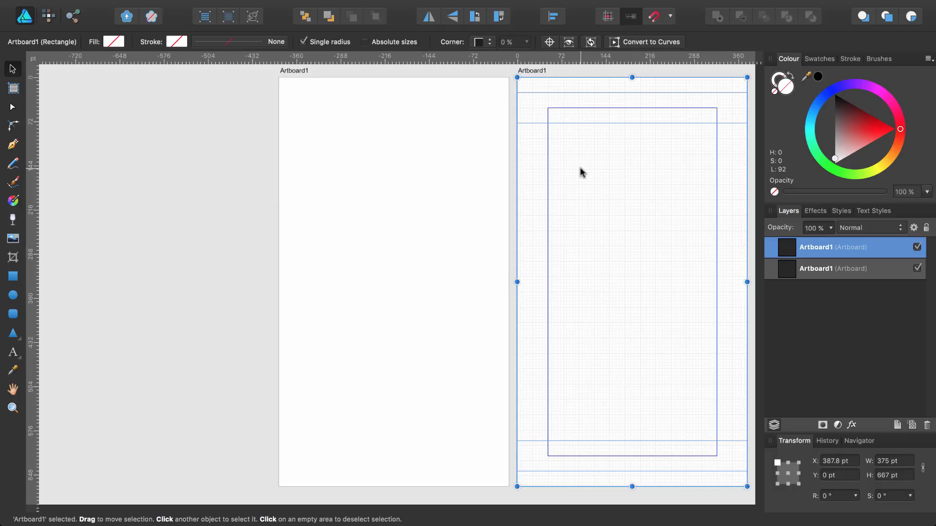
# Insert a third artboard at the Document size using the Artboard tool
pyautogui.hscroll(5, 580, 171)
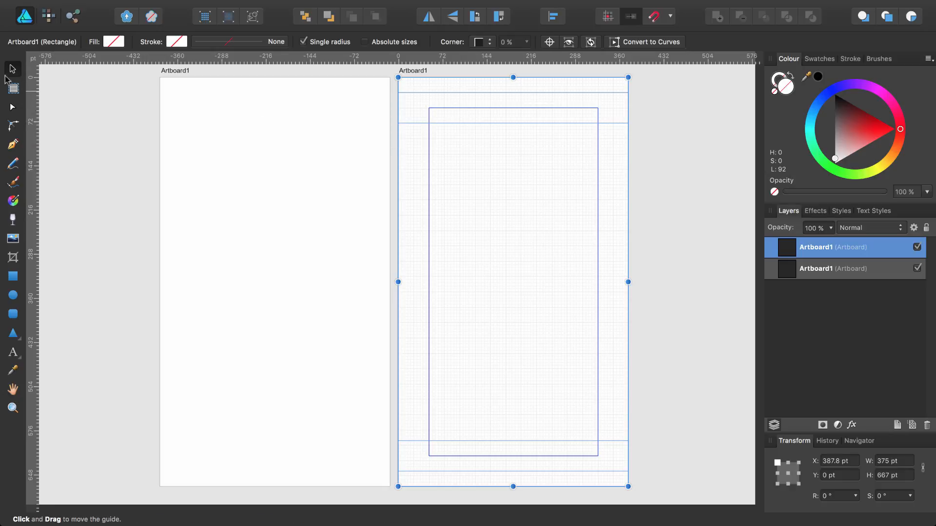
pyautogui.click(15, 89)
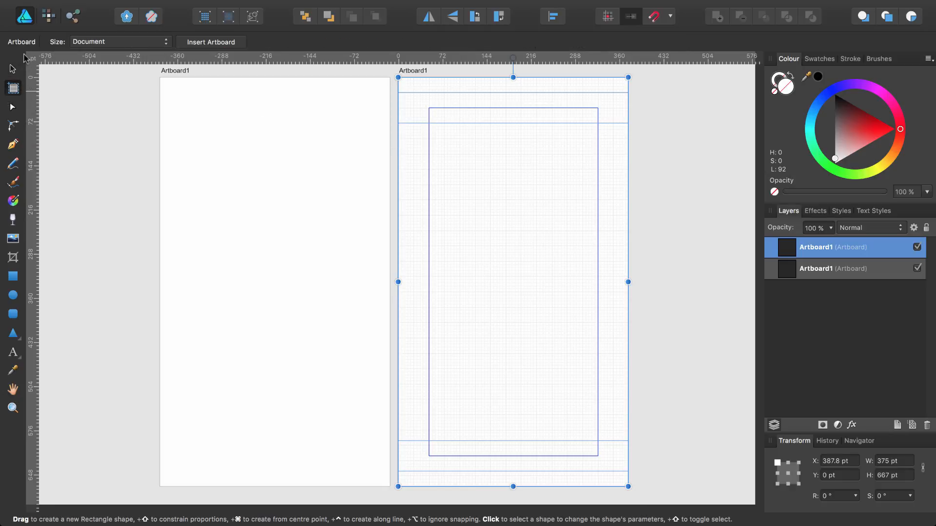
pyautogui.click(204, 43)
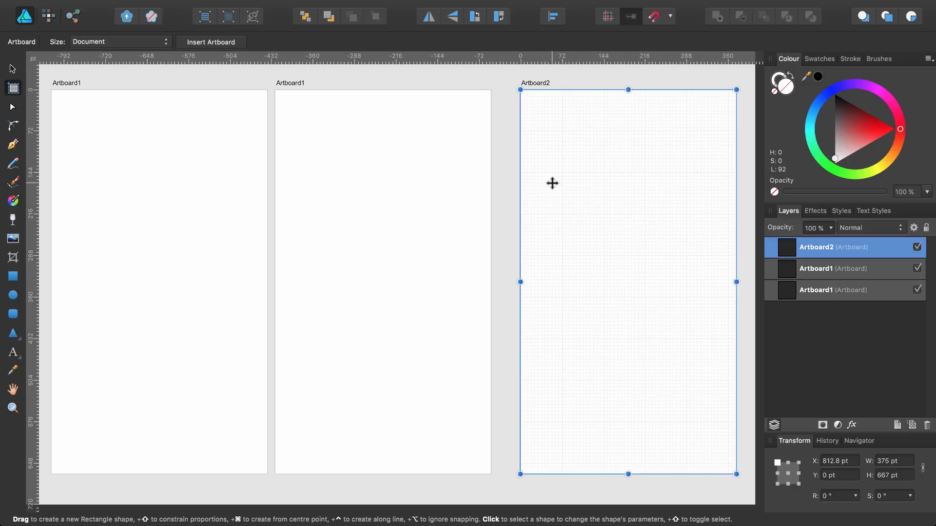
# Include margins on the third artboard, with 25 pt for left, top and right and 50 pt for bottom
pyautogui.press('v')
pyautogui.hotkey('alt', 'shift', 'p')
pyautogui.click(435, 110)
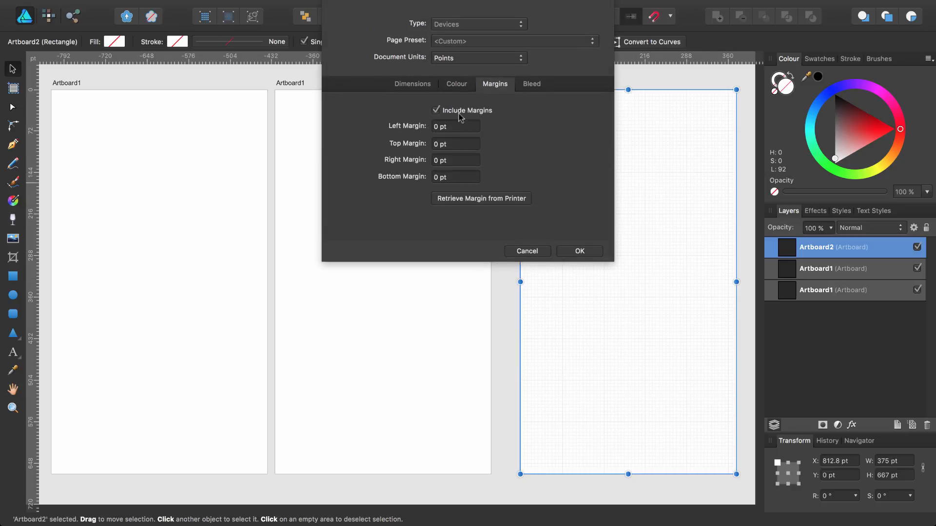
pyautogui.click(458, 127)
pyautogui.write('25')
pyautogui.press('Tab')
pyautogui.write('25')
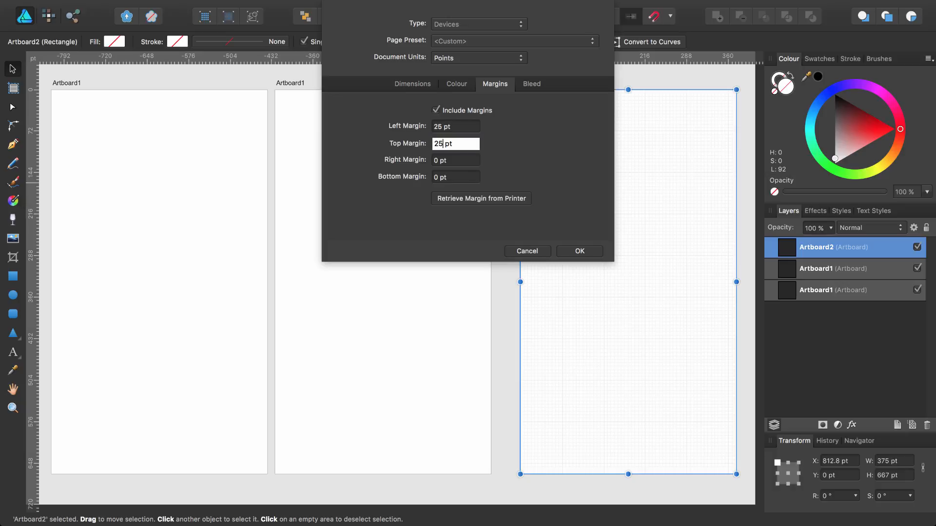
pyautogui.press('Tab')
pyautogui.write('25')
pyautogui.press('Tab')
pyautogui.write('50')
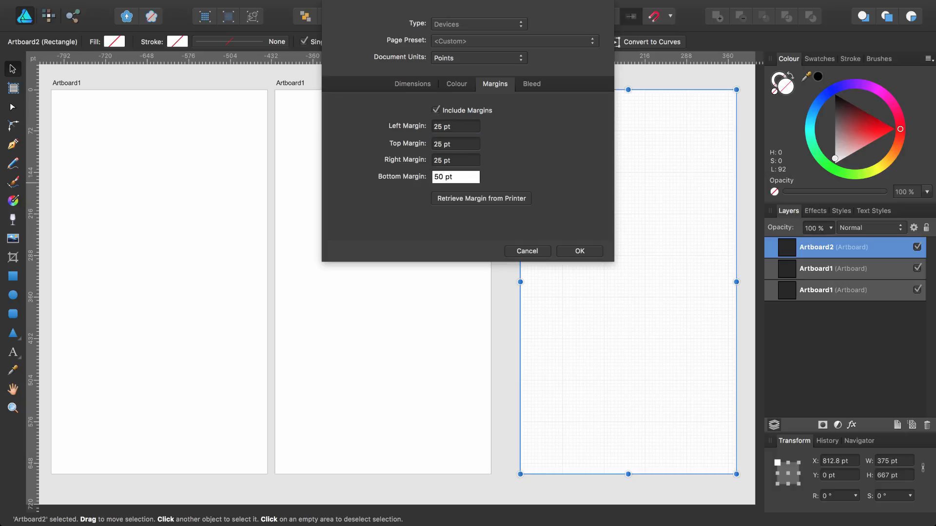
pyautogui.click(573, 257)
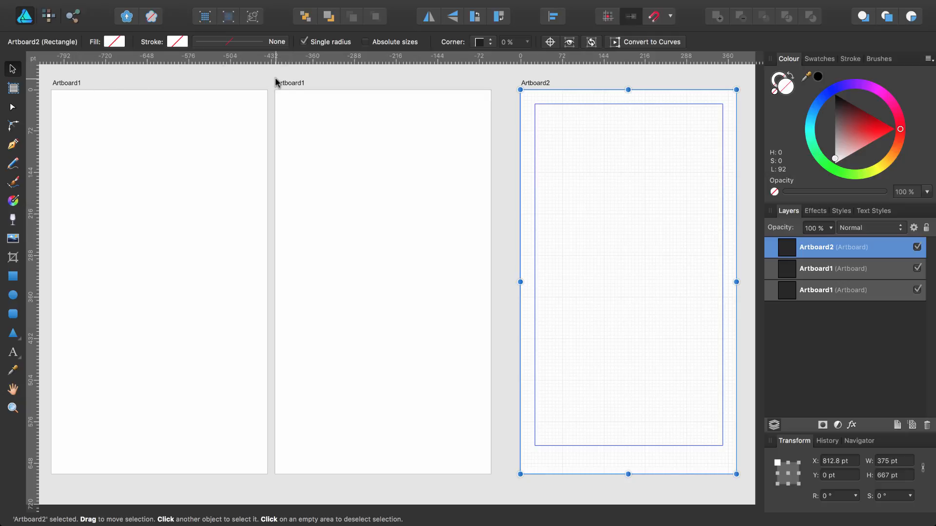
# Set the middle artboard's left and right margins to 25 pt
pyautogui.click(324, 130)
pyautogui.hotkey('alt', 'shift', 'p')
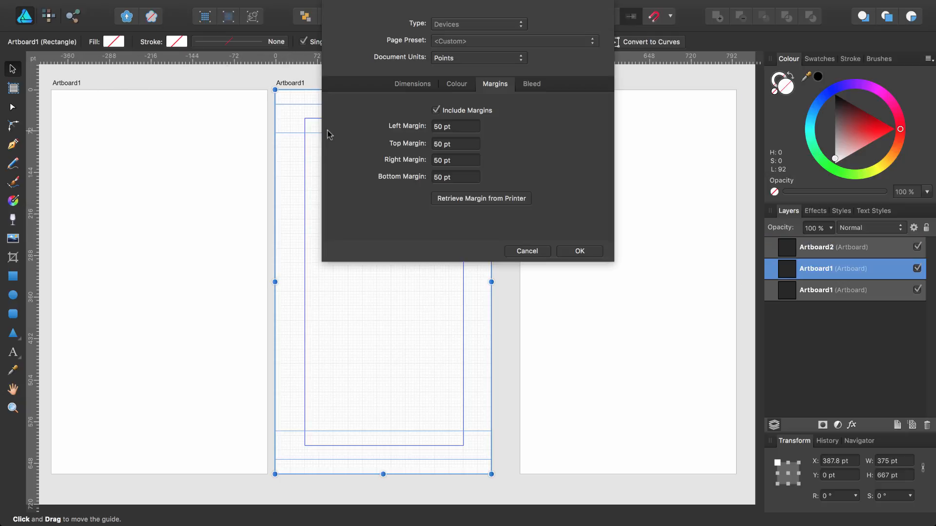
pyautogui.moveTo(457, 126); pyautogui.dragTo(404, 128)
pyautogui.write('25')
pyautogui.press('Tab')
pyautogui.press('Tab')
pyautogui.write('25')
pyautogui.press('Tab')
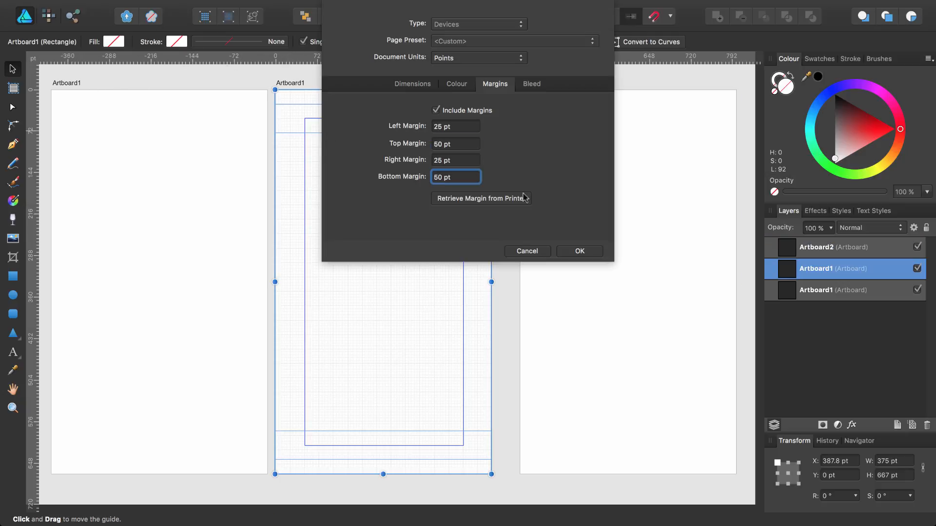
pyautogui.click(571, 252)
# Select each of the three artboards in turn to compare their margins and guides
pyautogui.click(204, 203)
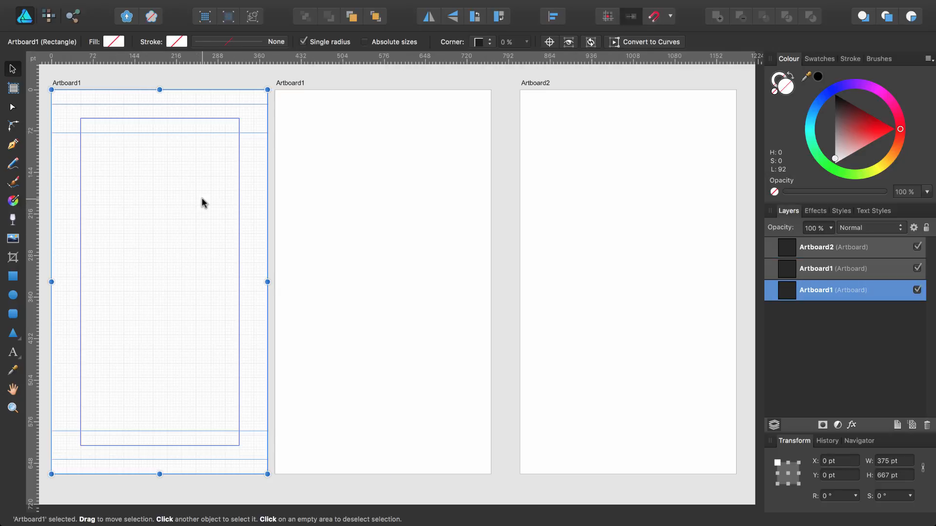
pyautogui.click(353, 204)
pyautogui.click(596, 212)
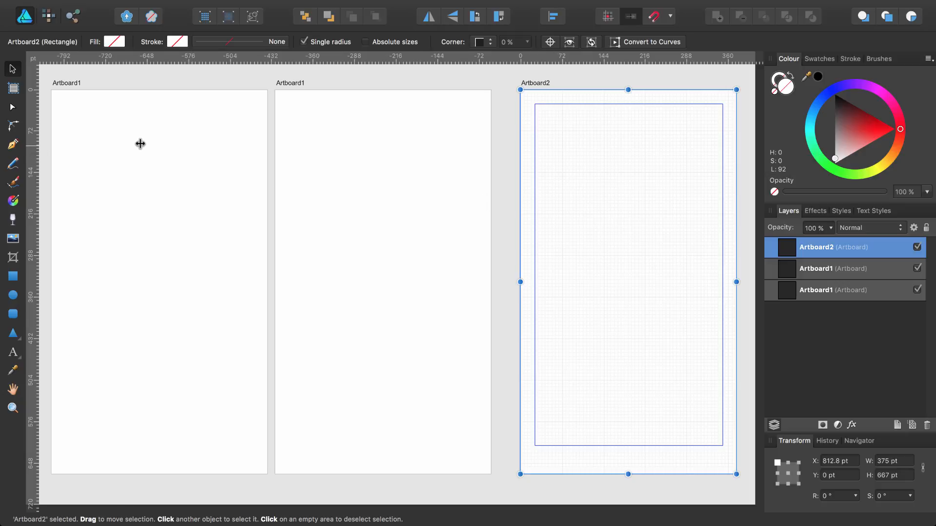
# Place a vertical guide at about 72 pt across the third artboard
pyautogui.moveTo(388, 144); pyautogui.dragTo(562, 143)
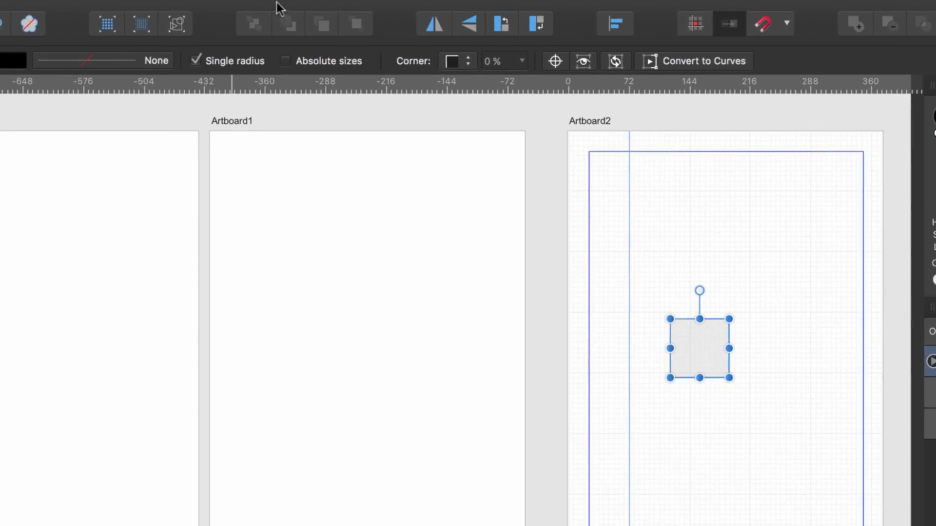
pyautogui.moveTo(321, 0)
pyautogui.click(369, 10)
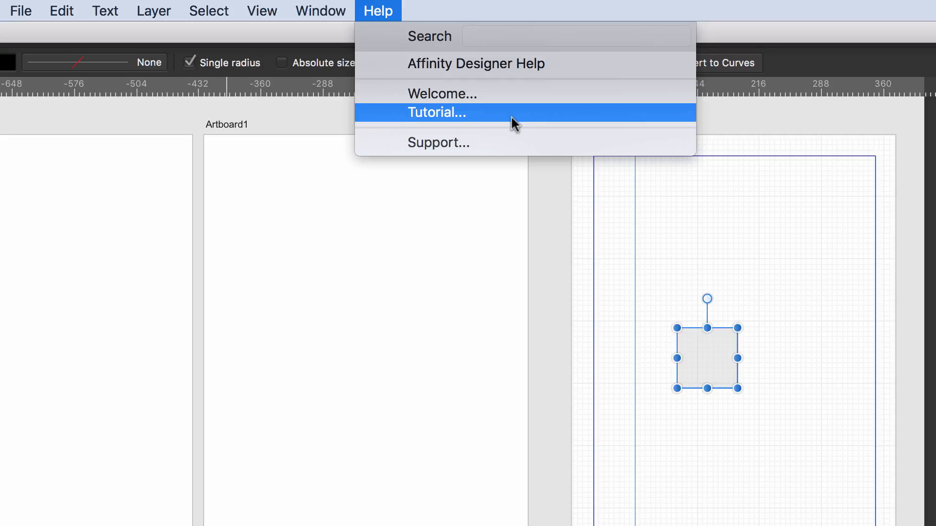
pyautogui.click(541, 174)
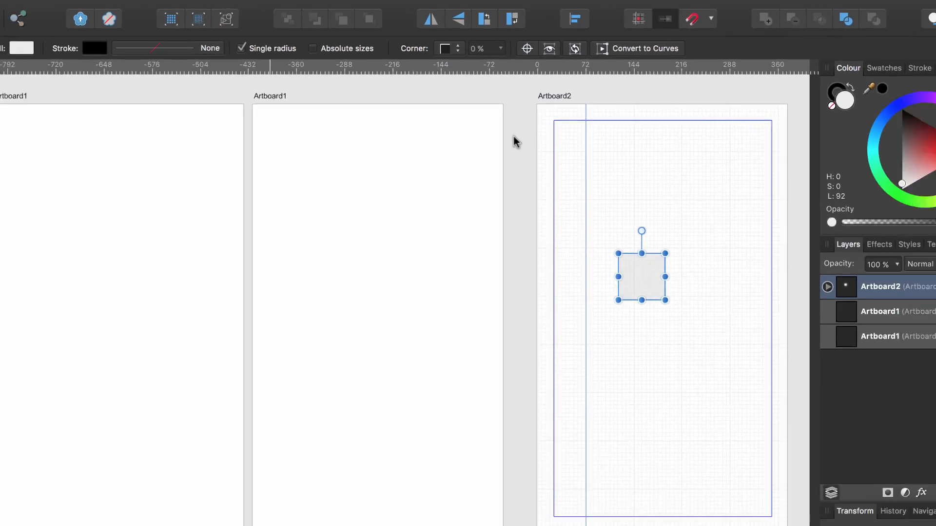